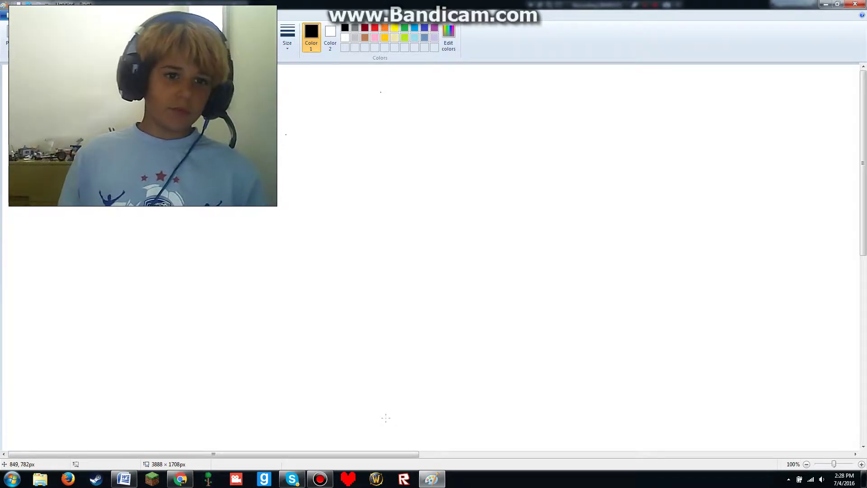
Highlight the sentence in the Word document to read it, and return to the Paint canvas
click(124, 479)
drag(464, 109, 341, 47)
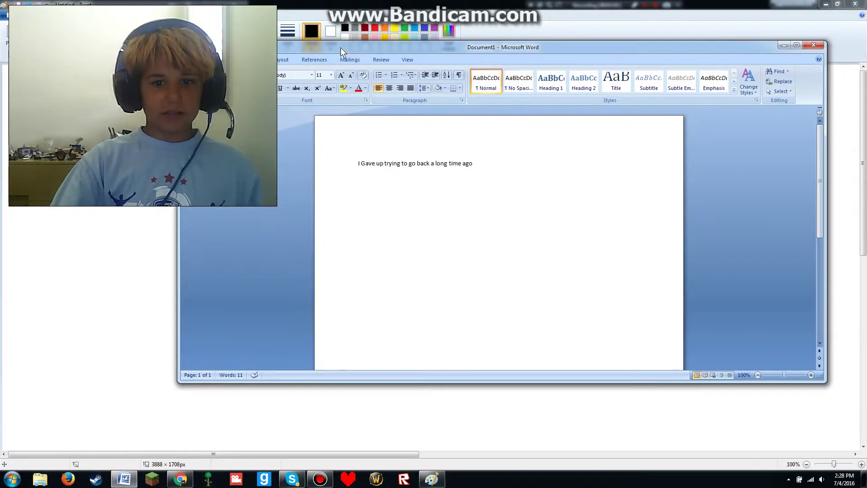
drag(474, 163, 348, 164)
click(155, 219)
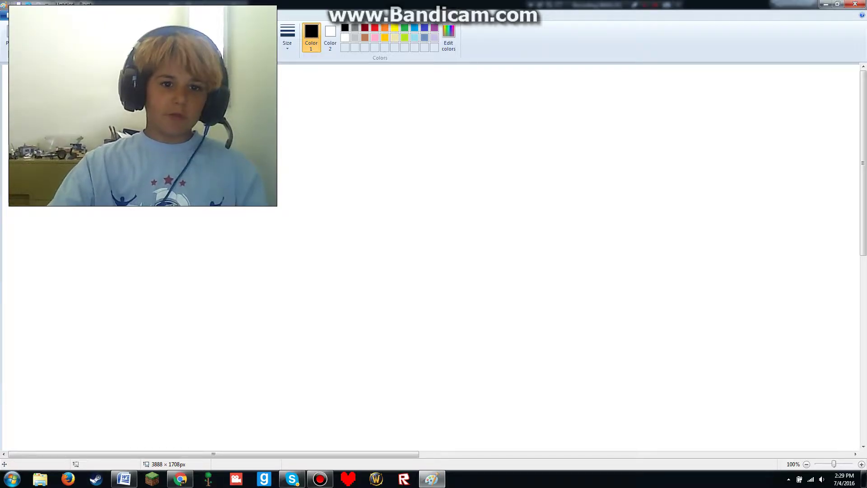
Draw separate outlined shapes across the upper canvas, including a small up arrow and a narrow down arrow spaced apart to its right
drag(244, 100, 175, 146)
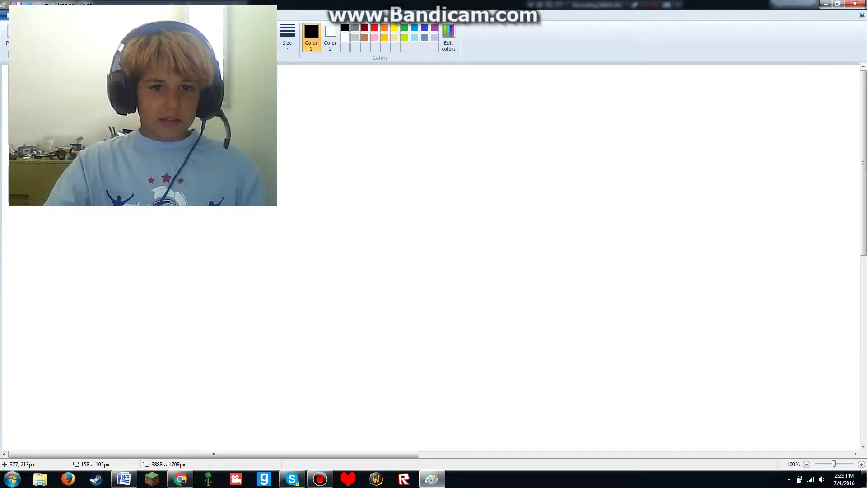
drag(363, 139, 312, 187)
click(408, 198)
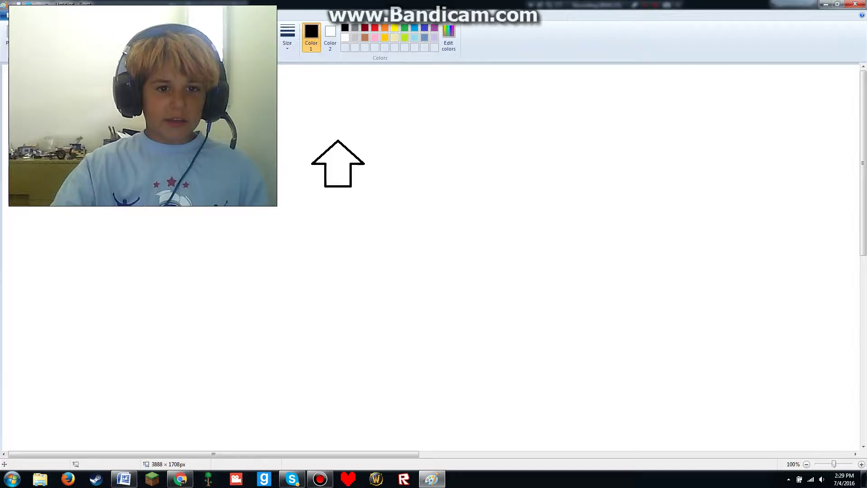
mouse_move(478, 136)
mouse_down()
mouse_move(477, 190)
mouse_move(504, 164)
mouse_up()
click(514, 178)
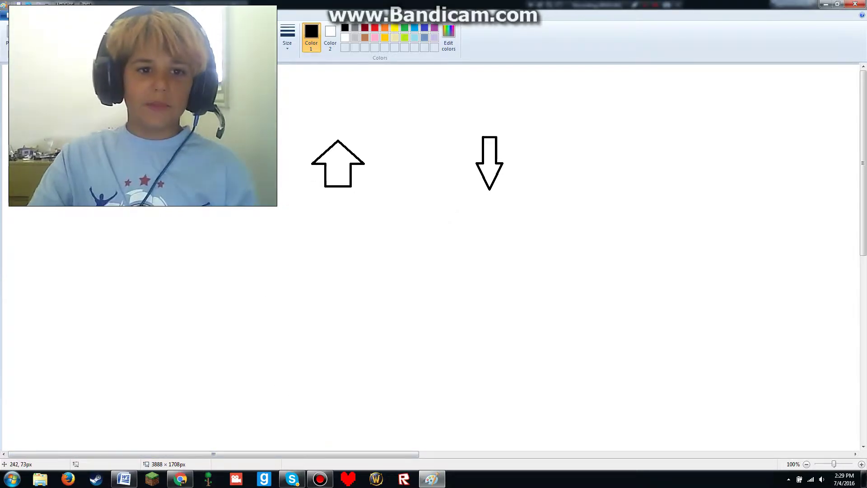
Draw a down arrow about 158 × 149 px and move it between the small up arrow and the narrow down arrow
mouse_move(342, 279)
mouse_down()
mouse_move(338, 236)
mouse_move(319, 221)
mouse_move(271, 240)
mouse_move(275, 253)
mouse_move(273, 210)
mouse_up()
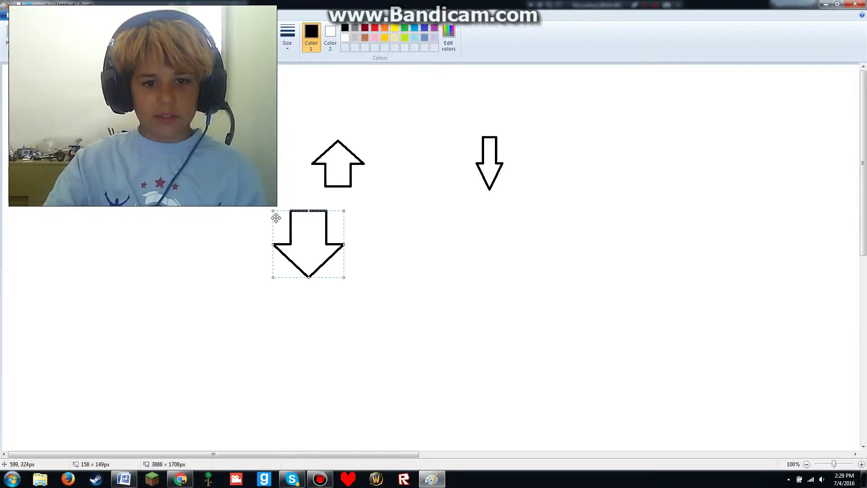
drag(311, 241, 420, 189)
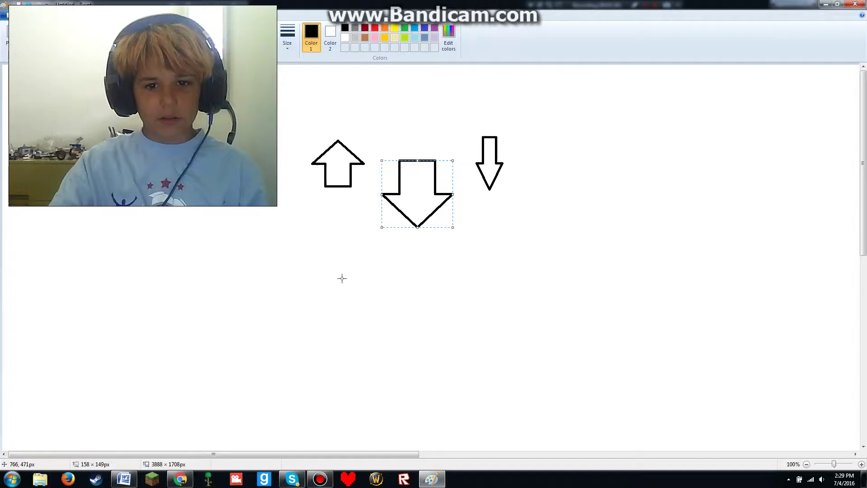
click(342, 277)
Draw a small down arrow about 94 × 93 px and a long left arrow about 220 × 70 px beneath the existing arrows
mouse_move(235, 244)
mouse_down()
mouse_move(318, 277)
mouse_move(277, 286)
mouse_up()
click(300, 245)
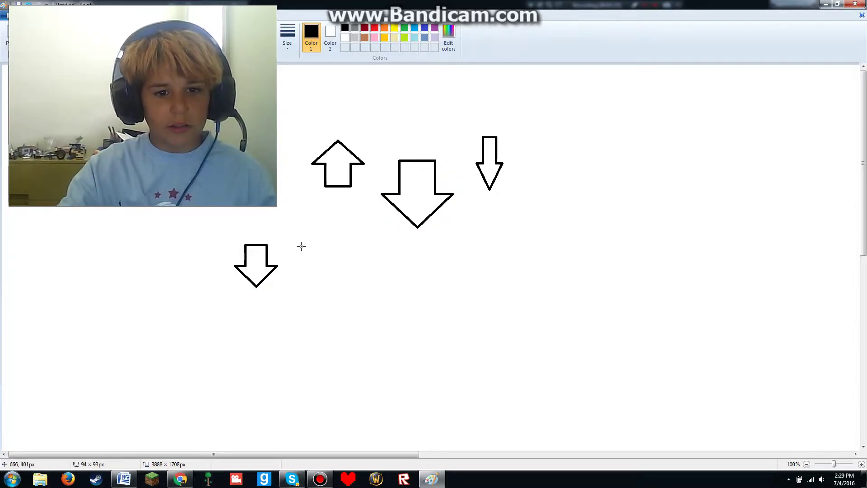
mouse_move(294, 239)
mouse_down()
mouse_move(392, 248)
mouse_move(374, 272)
mouse_up()
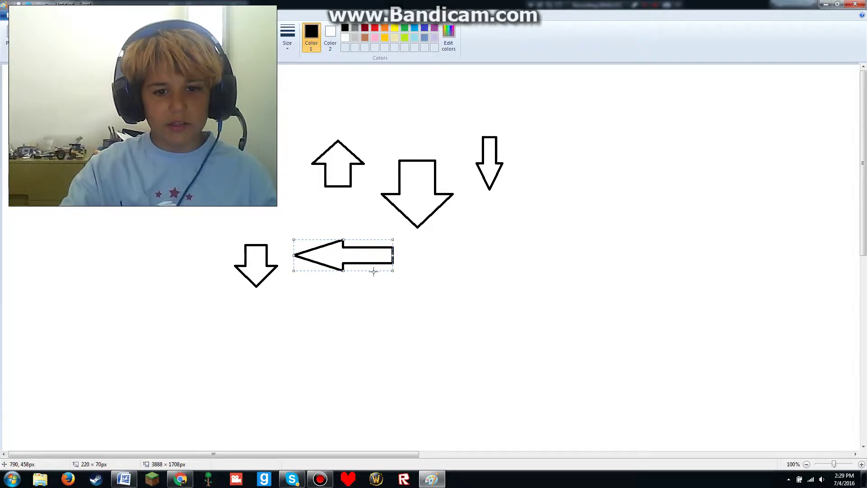
click(438, 259)
Draw a left arrow about 164 × 110 px and move it below and right of the narrow down arrow
drag(509, 213, 435, 261)
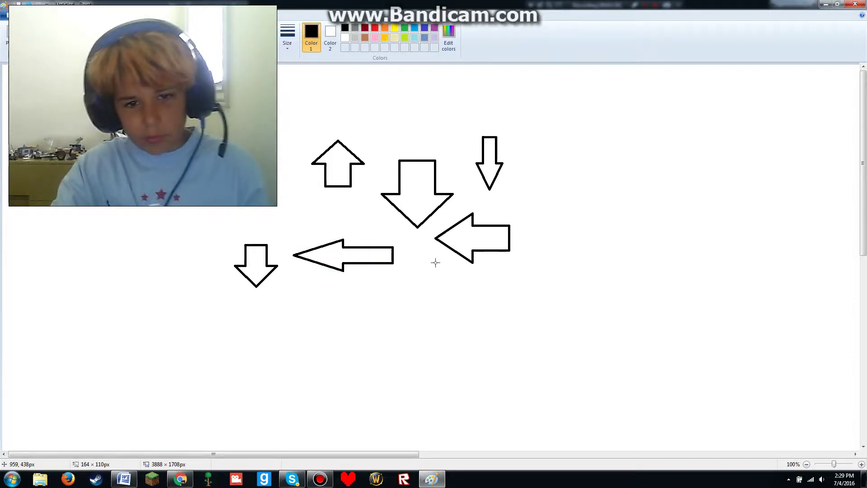
drag(496, 240, 546, 281)
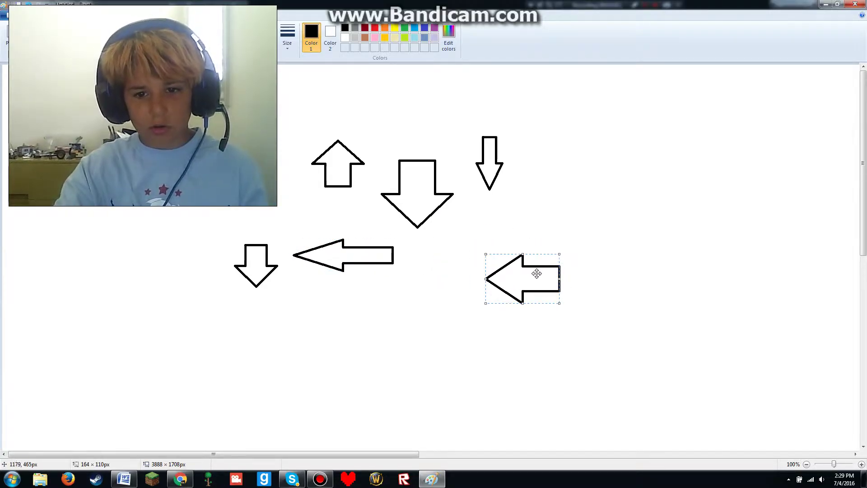
click(618, 203)
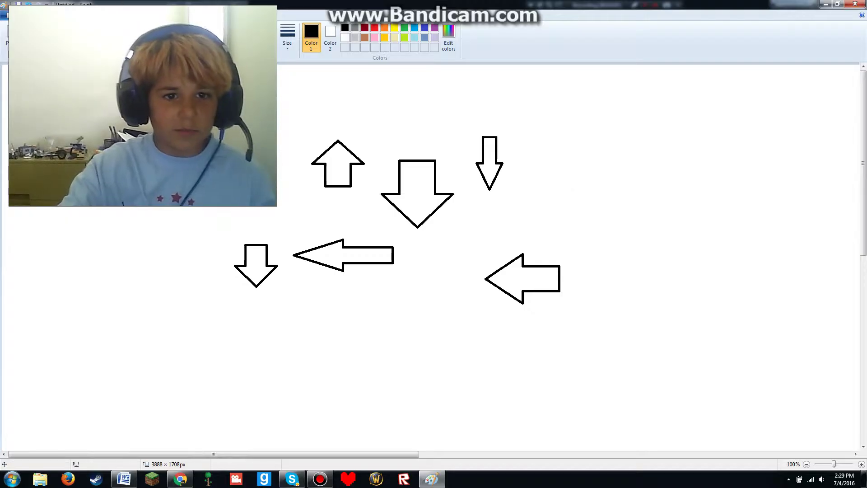
Draw a right arrow about 172 × 107 px with an up arrow to its right, keeping the current color scheme but allowing future prompts
mouse_move(640, 162)
mouse_down()
mouse_move(565, 207)
mouse_move(569, 224)
mouse_up()
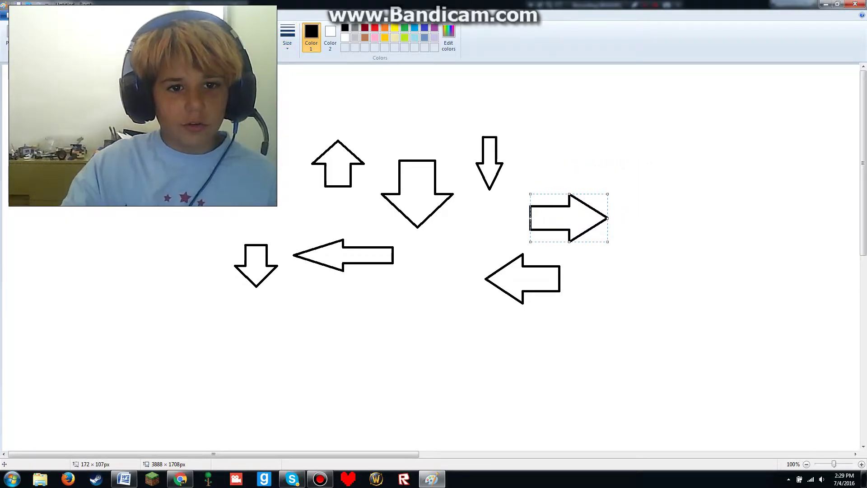
drag(652, 172, 694, 223)
click(731, 219)
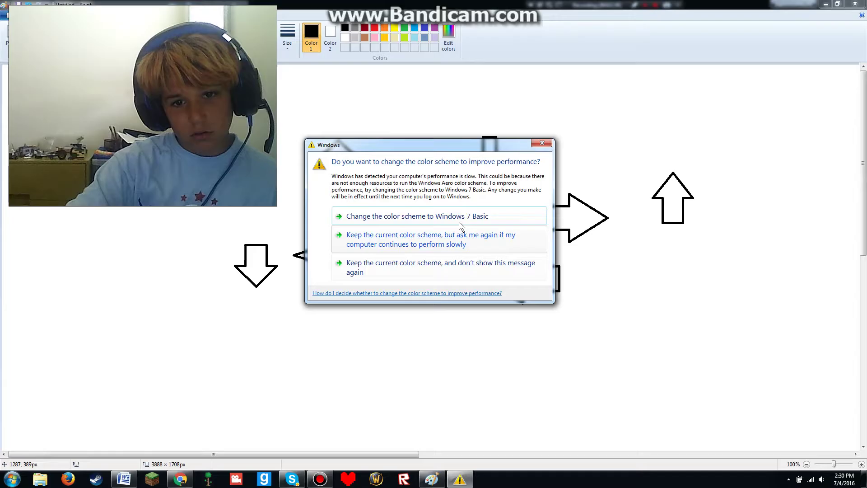
click(456, 237)
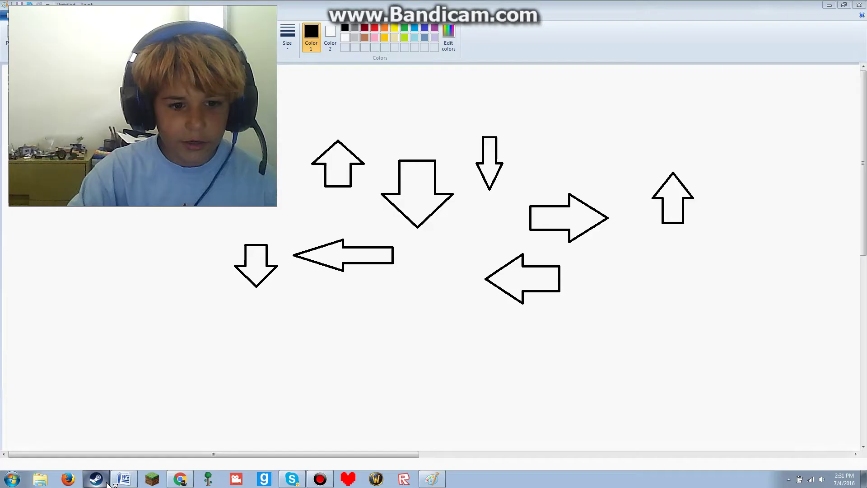
Switch to the Word document and add the text "WHAT?" to it
click(123, 478)
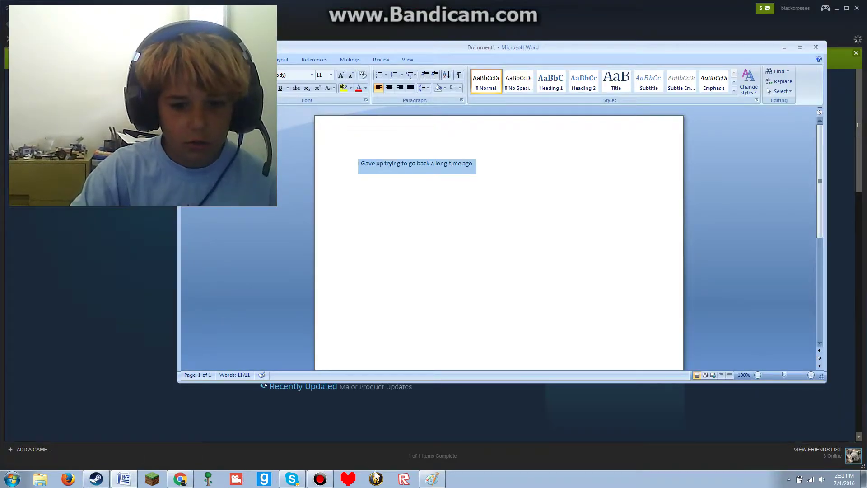
key(alt+Tab)
click(124, 478)
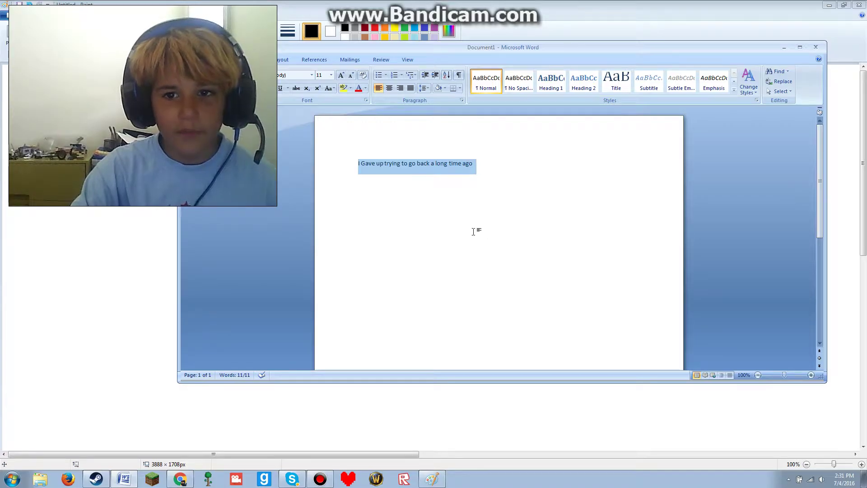
click(387, 210)
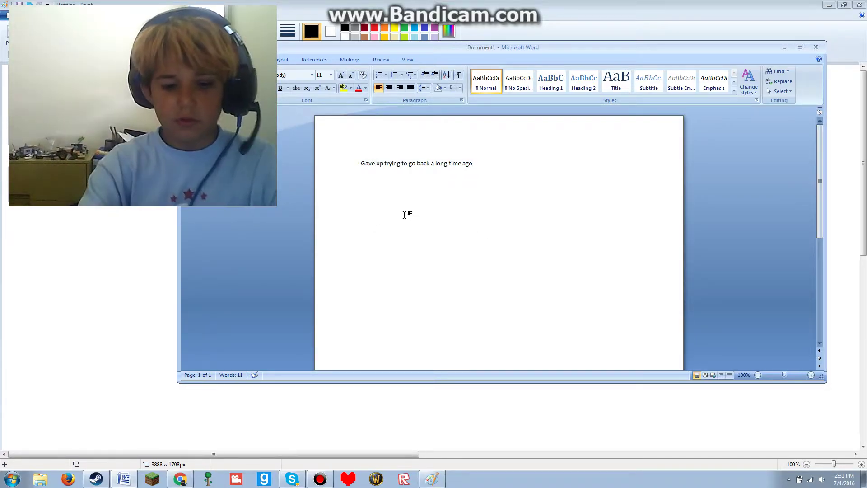
text(WHAT?)
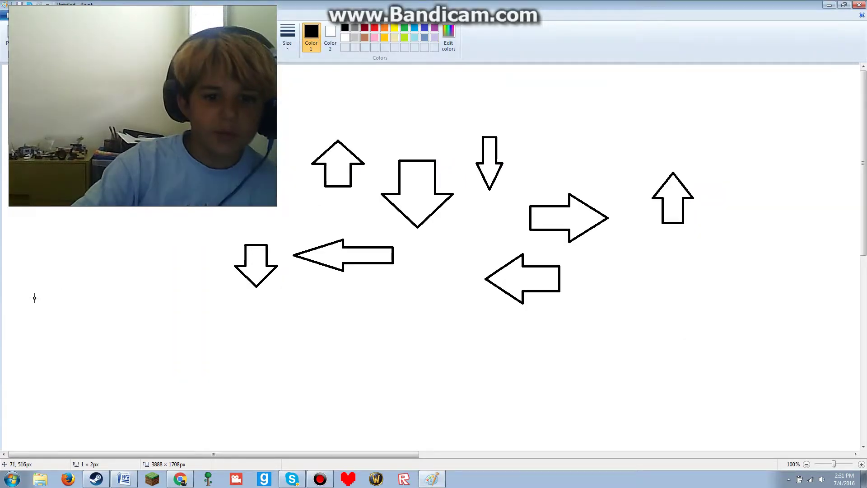
Back in Paint, draw a huge up arrow about 1221 × 222 px and move it below all the other arrows
click(33, 296)
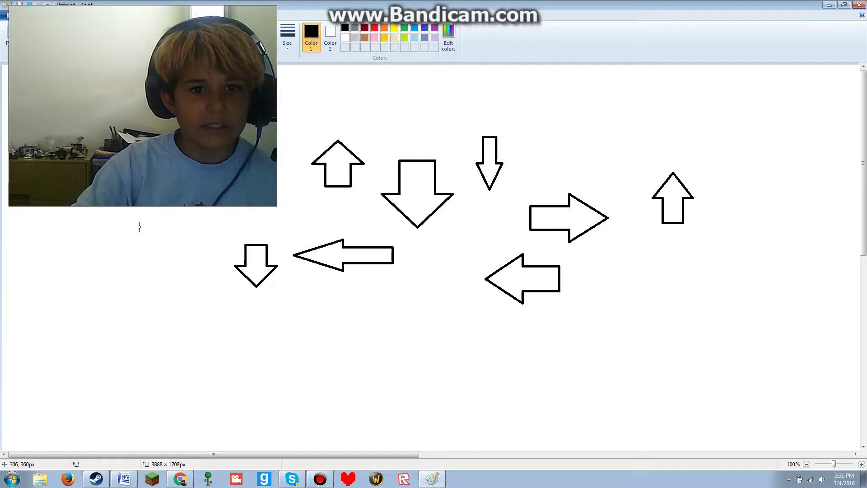
mouse_move(96, 180)
mouse_down()
mouse_move(358, 329)
mouse_move(616, 309)
mouse_move(700, 199)
mouse_move(698, 118)
mouse_move(684, 52)
mouse_move(642, 74)
mouse_up()
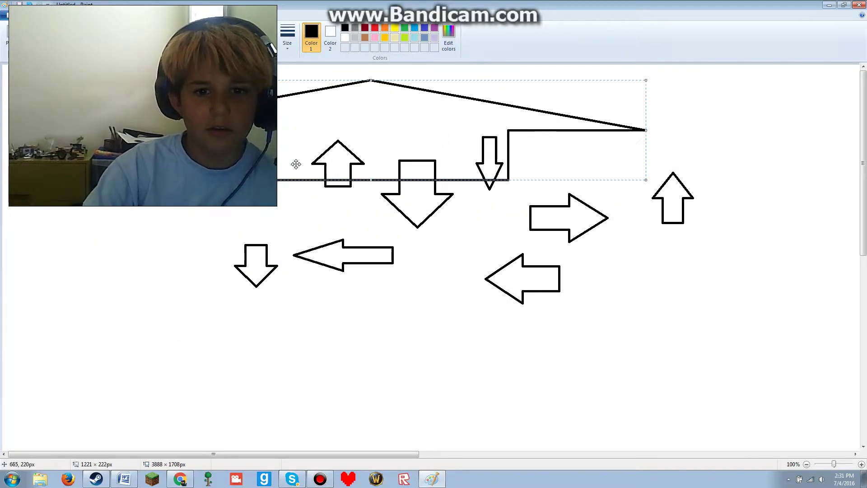
mouse_move(318, 149)
mouse_down()
mouse_move(343, 205)
mouse_move(373, 372)
mouse_up()
click(294, 212)
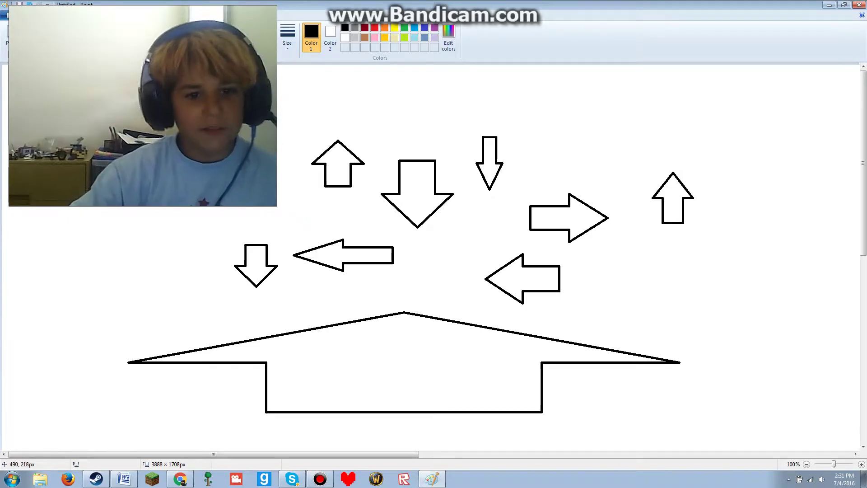
Draw a long diagonal line across the upper arrows and an S-shaped curve joining the large down arrow's tip to the huge arrow's peak
mouse_move(211, 160)
mouse_down()
mouse_move(261, 272)
mouse_move(386, 198)
mouse_move(515, 180)
mouse_move(736, 235)
mouse_move(797, 220)
mouse_move(822, 240)
mouse_move(815, 243)
mouse_up()
click(3, 257)
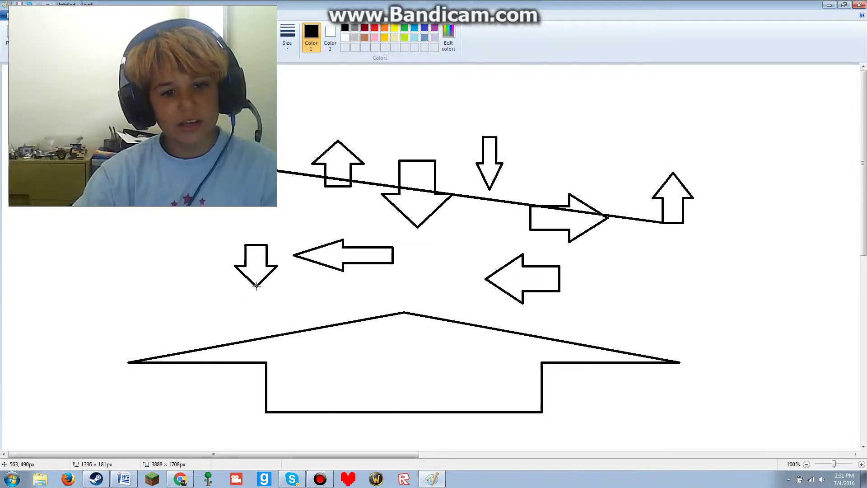
mouse_move(416, 227)
mouse_down()
mouse_move(419, 282)
mouse_move(407, 311)
mouse_move(434, 285)
mouse_move(389, 255)
mouse_up()
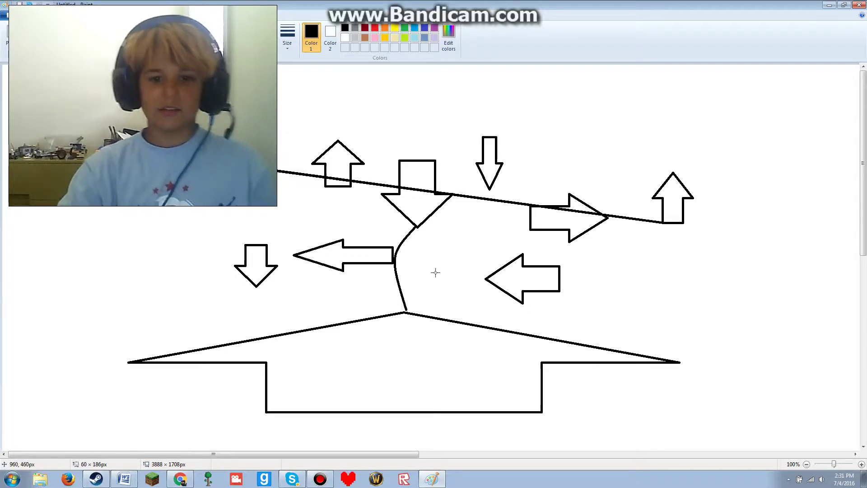
drag(436, 274, 432, 280)
click(234, 155)
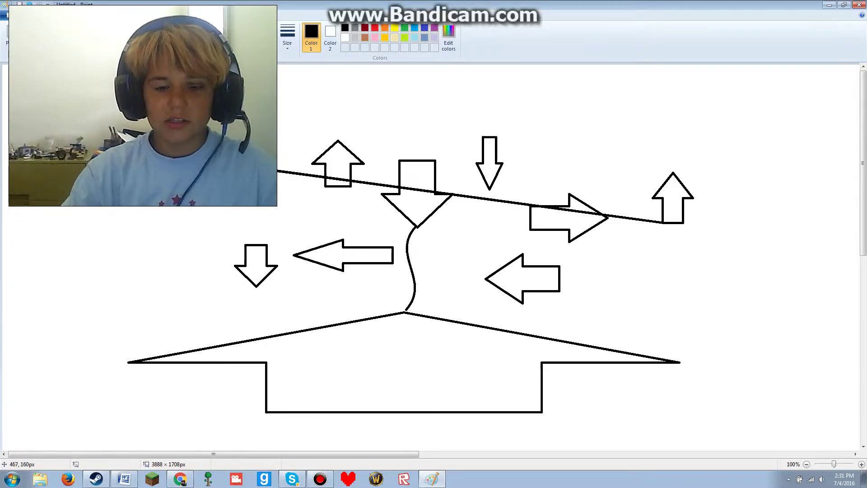
Fill the background and both parts of the large down arrow with black
click(93, 29)
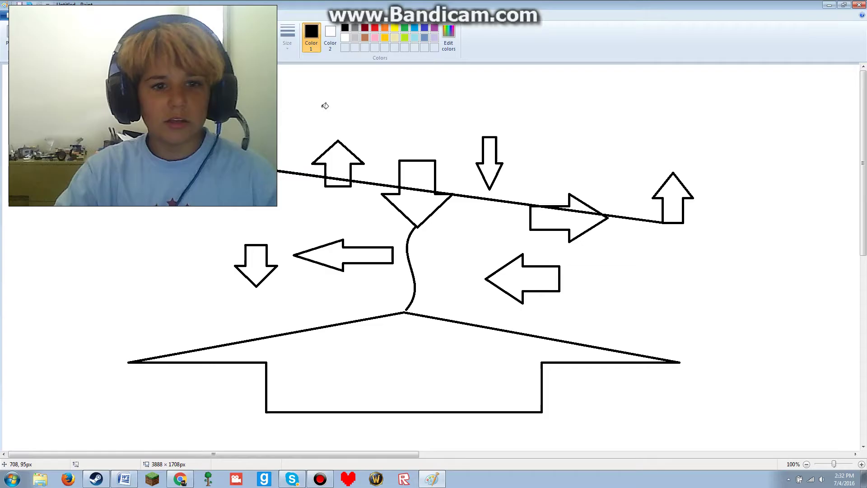
click(288, 206)
click(418, 202)
click(418, 179)
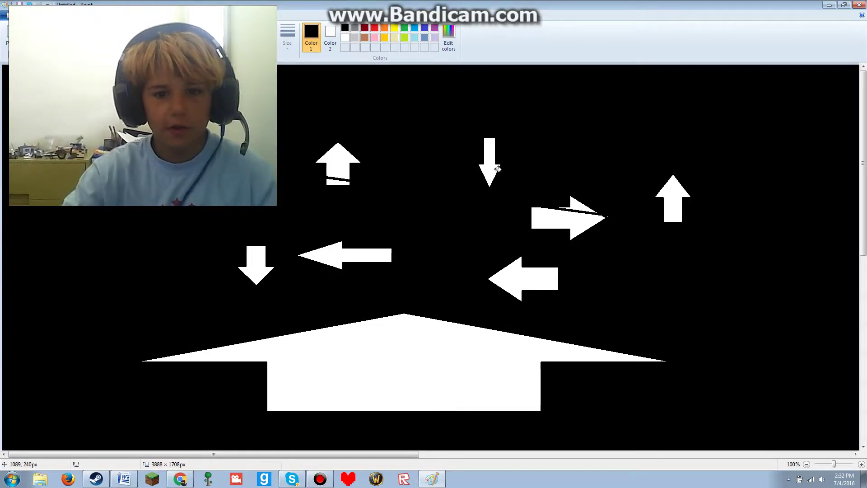
Fill all the remaining white arrows with black, including the parts split by the diagonal line
click(489, 171)
click(542, 213)
click(583, 203)
click(681, 183)
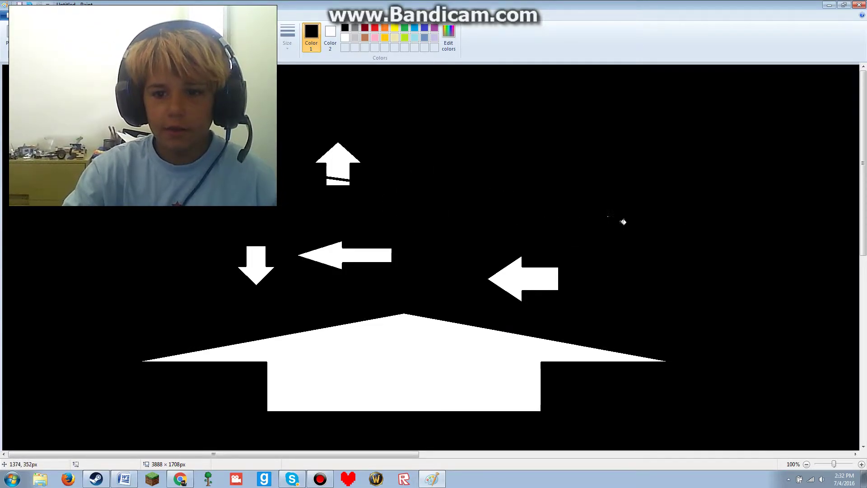
click(545, 277)
click(462, 359)
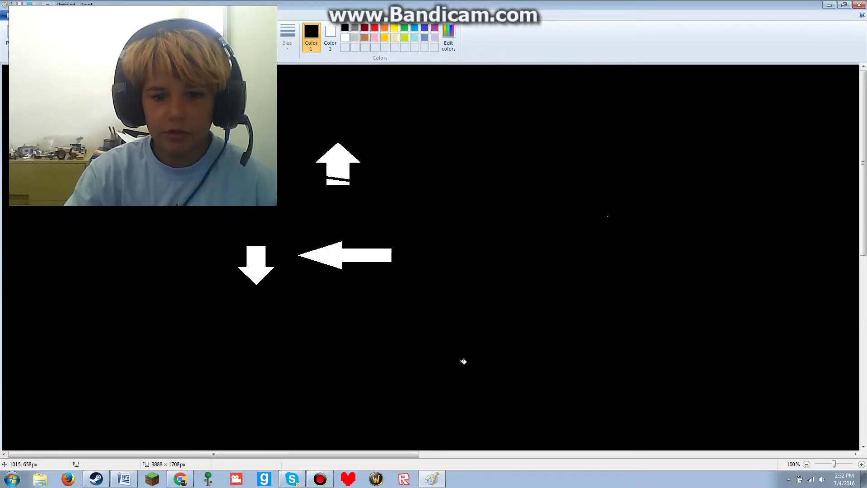
click(336, 165)
click(340, 182)
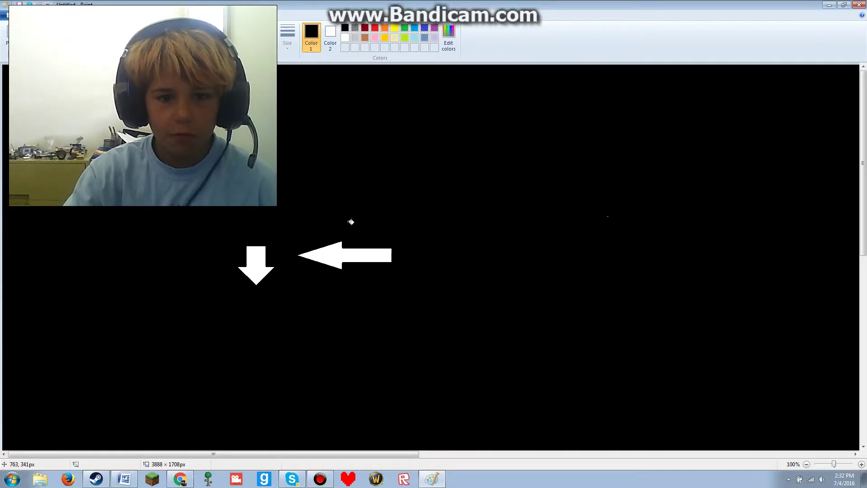
click(322, 257)
click(264, 266)
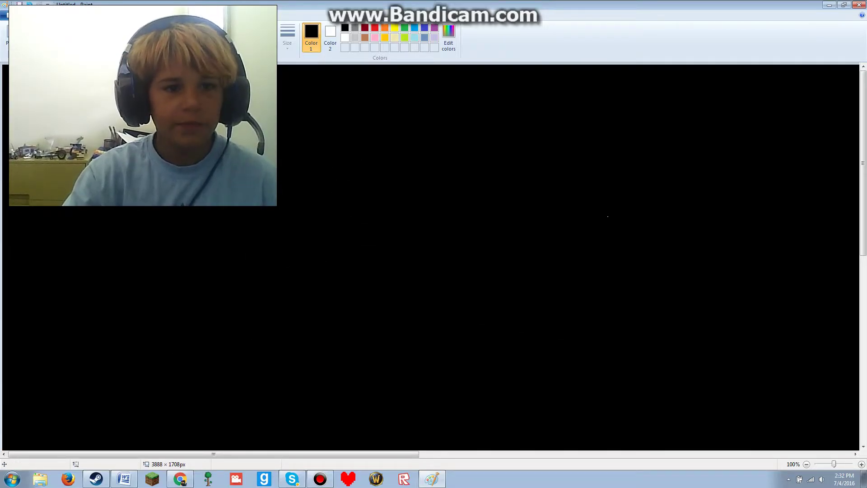
Fill the all-black canvas with white
click(345, 37)
click(351, 190)
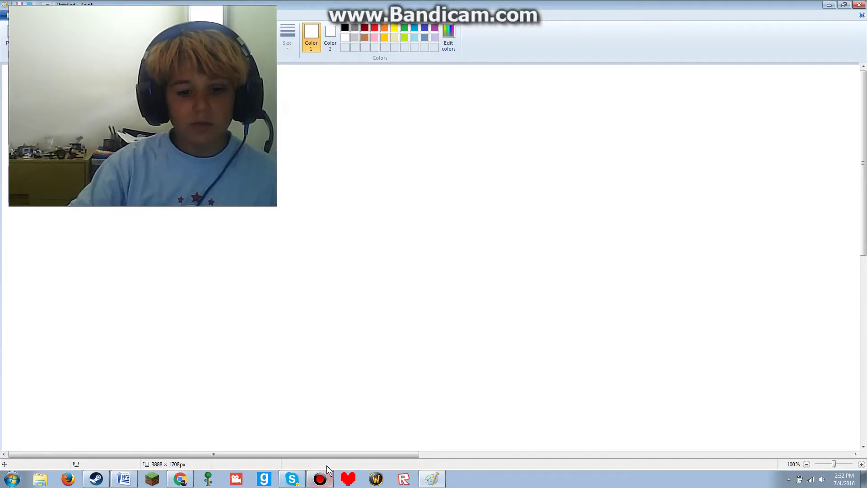
click(319, 481)
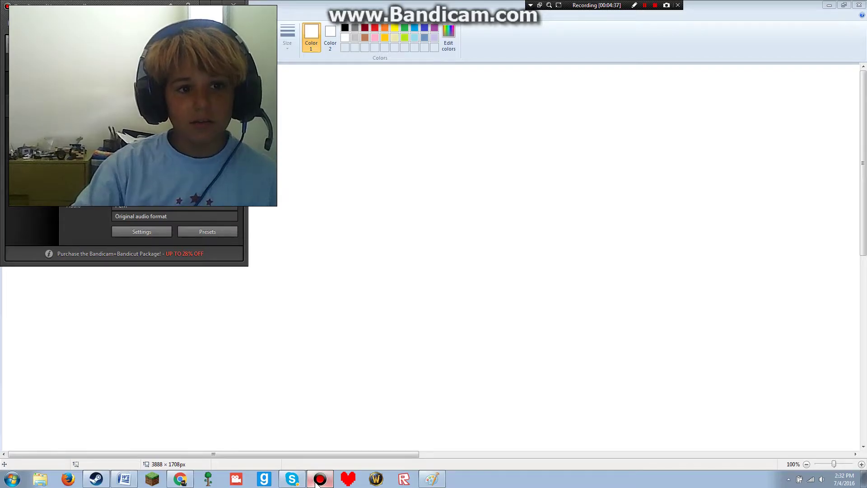
click(379, 356)
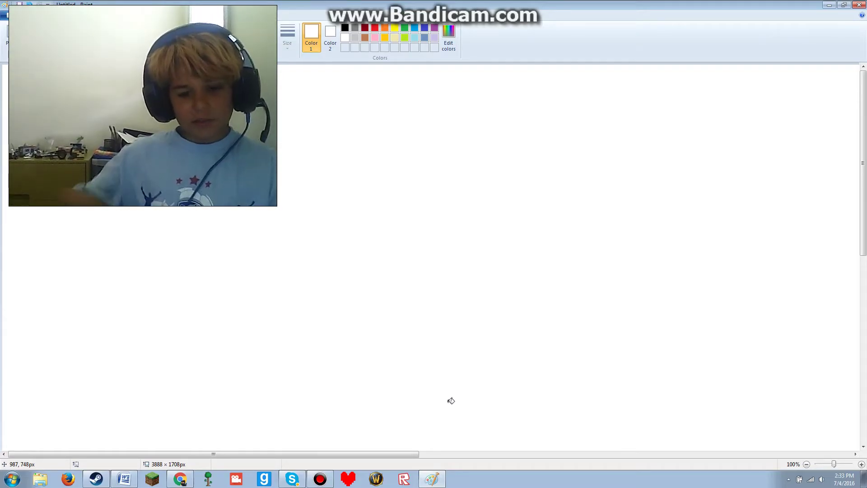
click(320, 478)
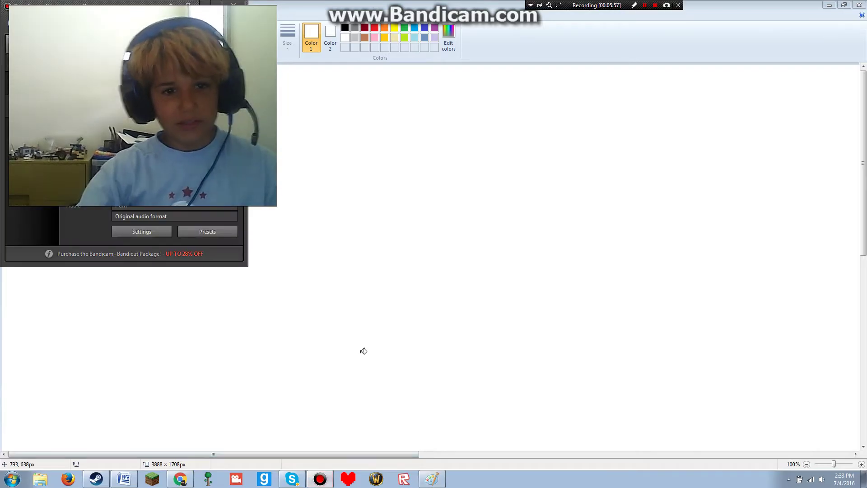